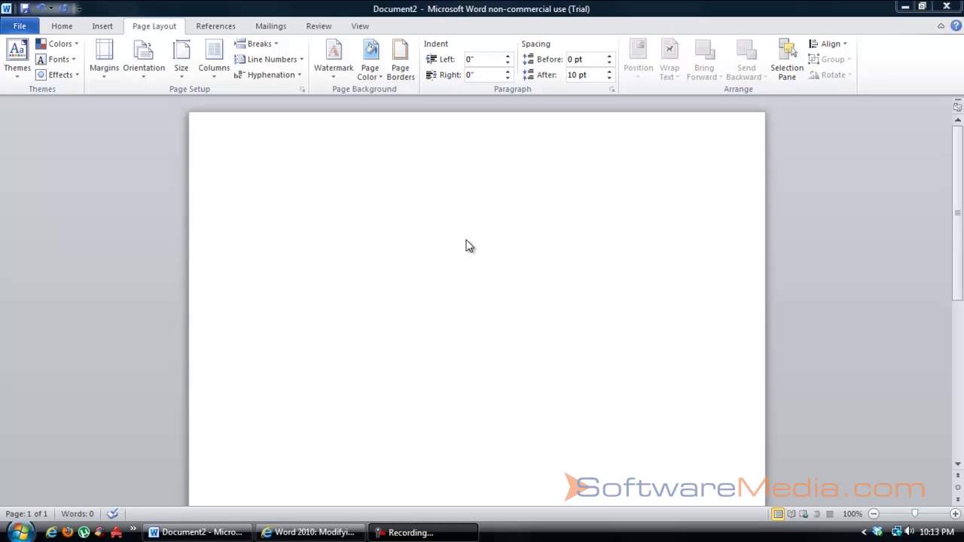
Turn the page to landscape and back to portrait, then browse the paper-size list
{"action": "left_click", "coordinate": [283, 264]}
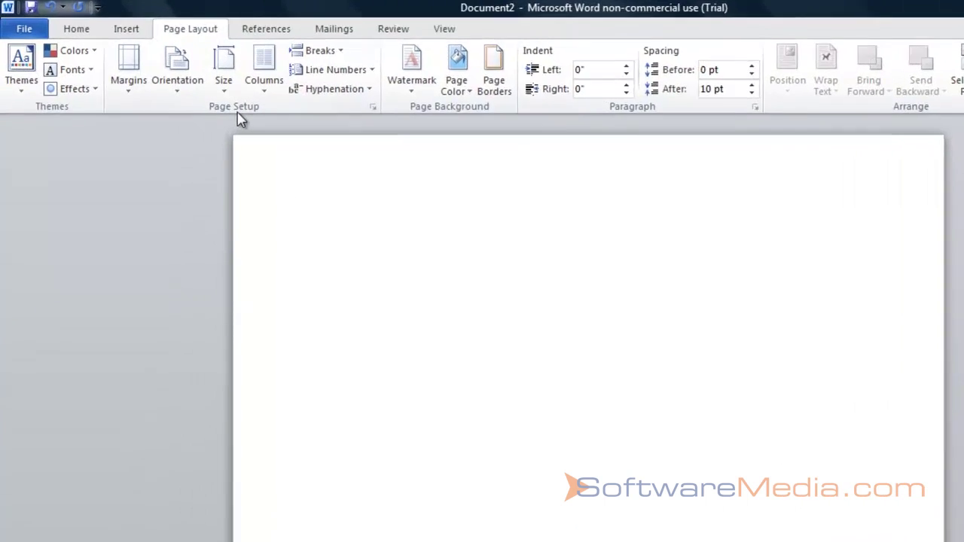
{"action": "left_click", "coordinate": [218, 82]}
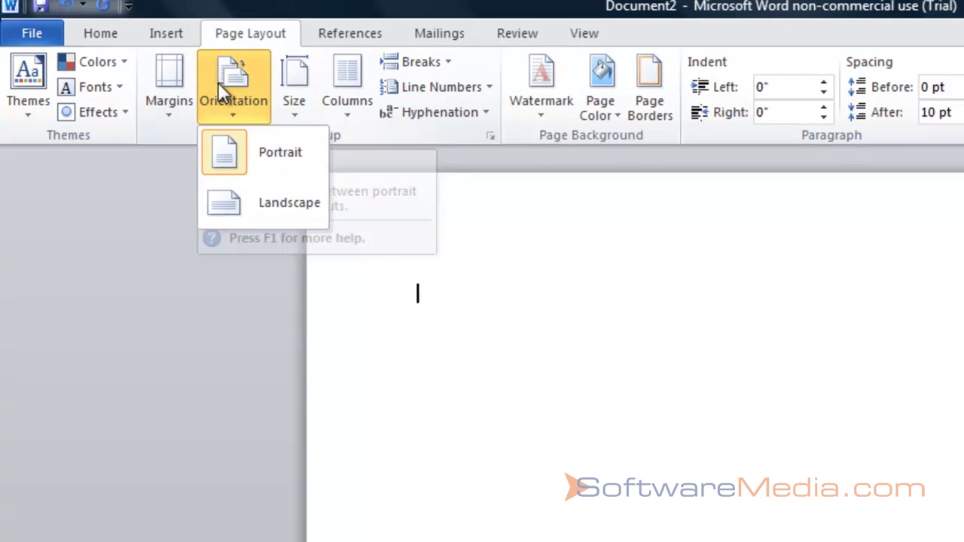
{"action": "left_click", "coordinate": [247, 194]}
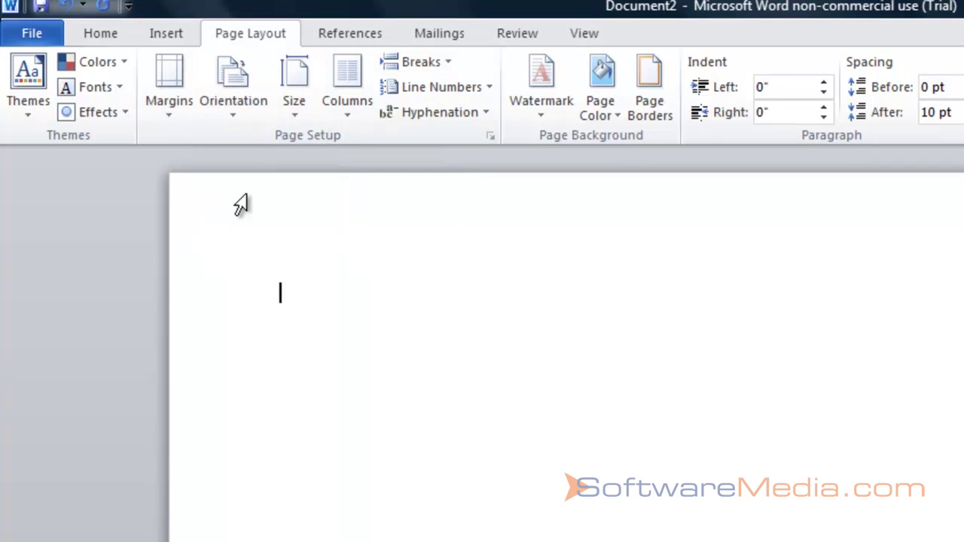
{"action": "left_click", "coordinate": [239, 115]}
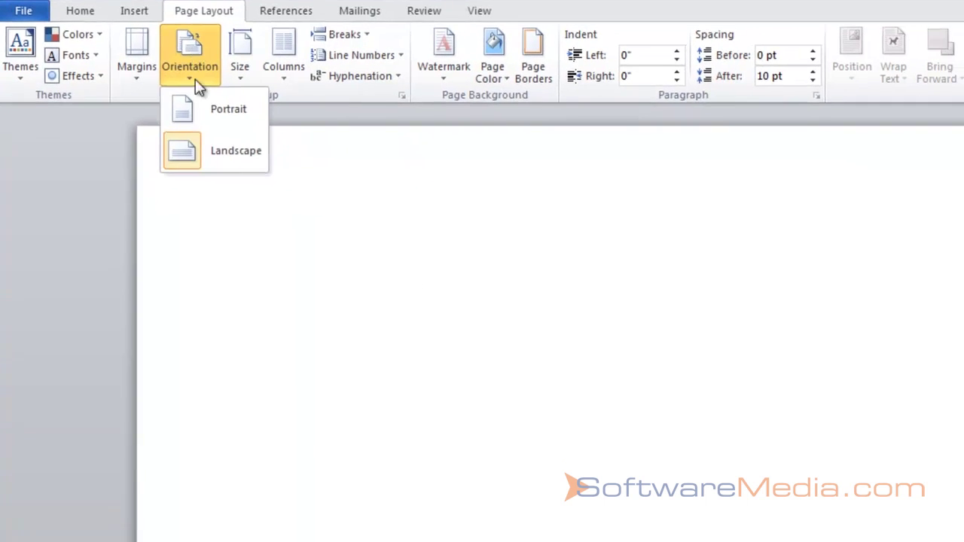
{"action": "left_click", "coordinate": [222, 109]}
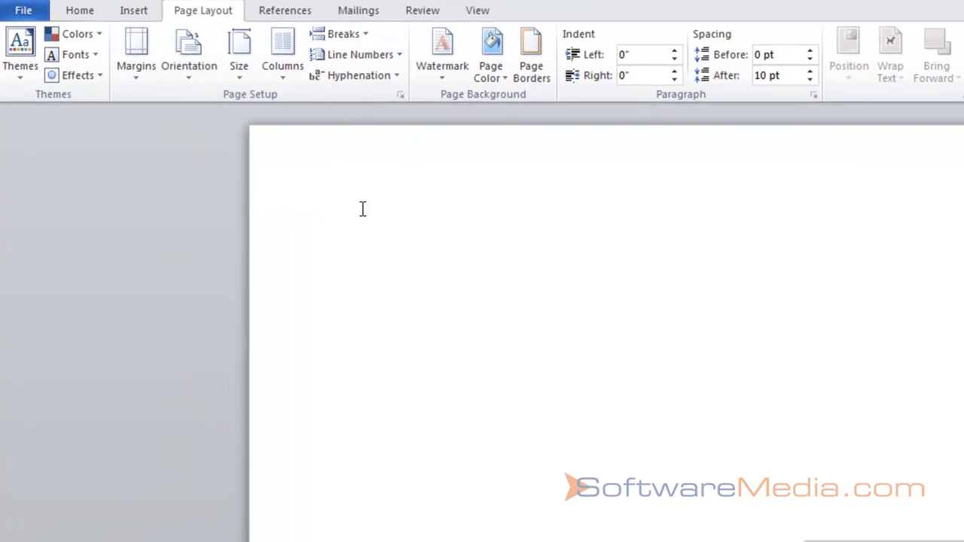
{"action": "left_click", "coordinate": [242, 65]}
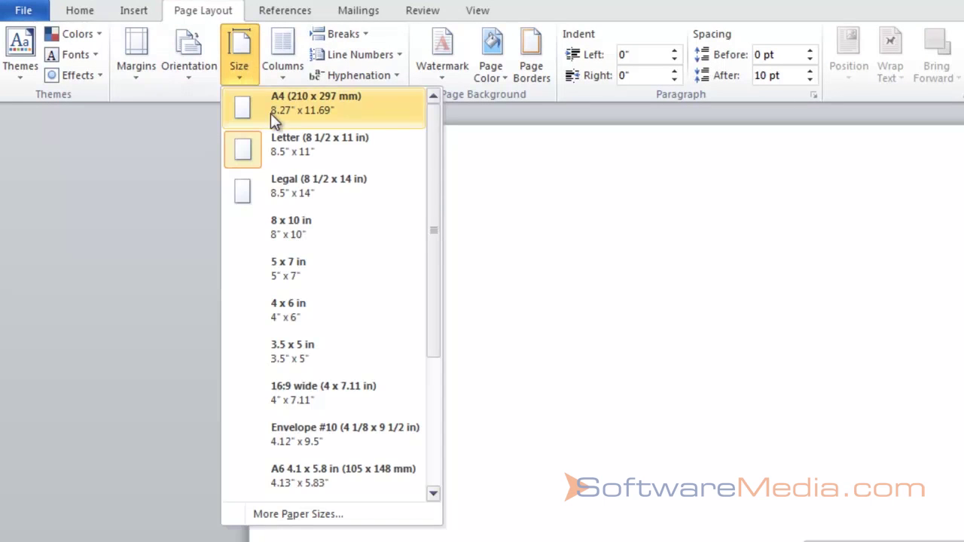
{"action": "left_click_drag", "start_coordinate": [430, 226], "coordinate": [435, 297]}
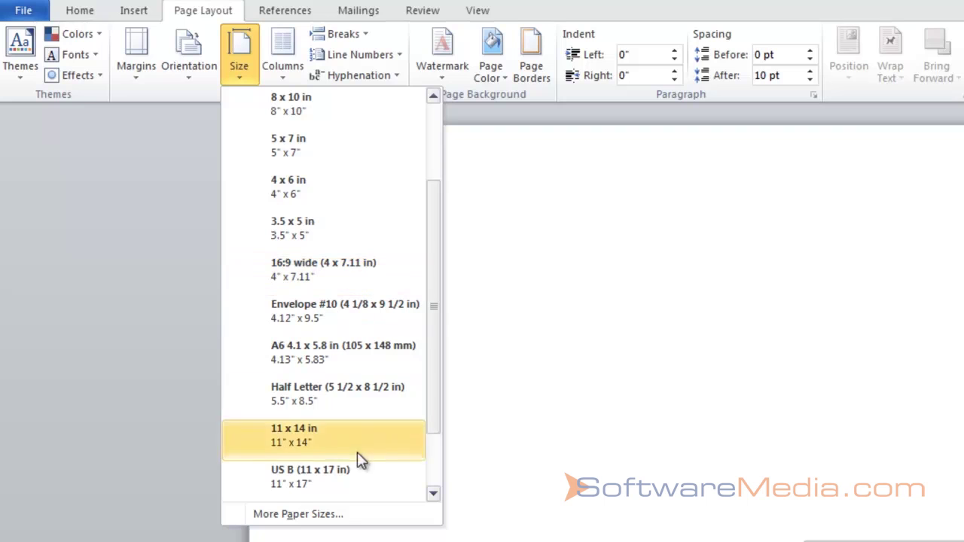
Review the Page Setup tabs from More Paper Sizes and close without changes, keeping Letter
{"action": "left_click", "coordinate": [330, 520]}
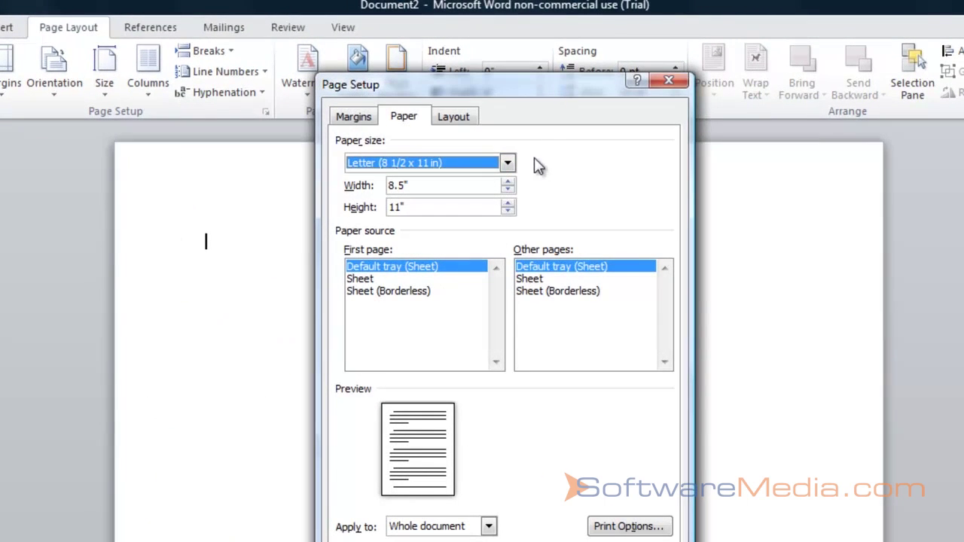
{"action": "left_click", "coordinate": [351, 118]}
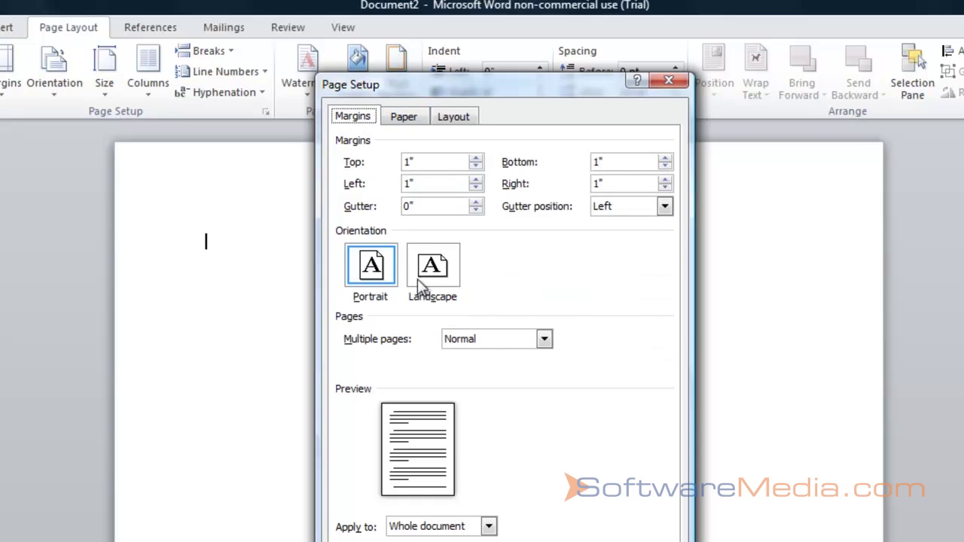
{"action": "left_click", "coordinate": [458, 119]}
{"action": "left_click", "coordinate": [402, 119]}
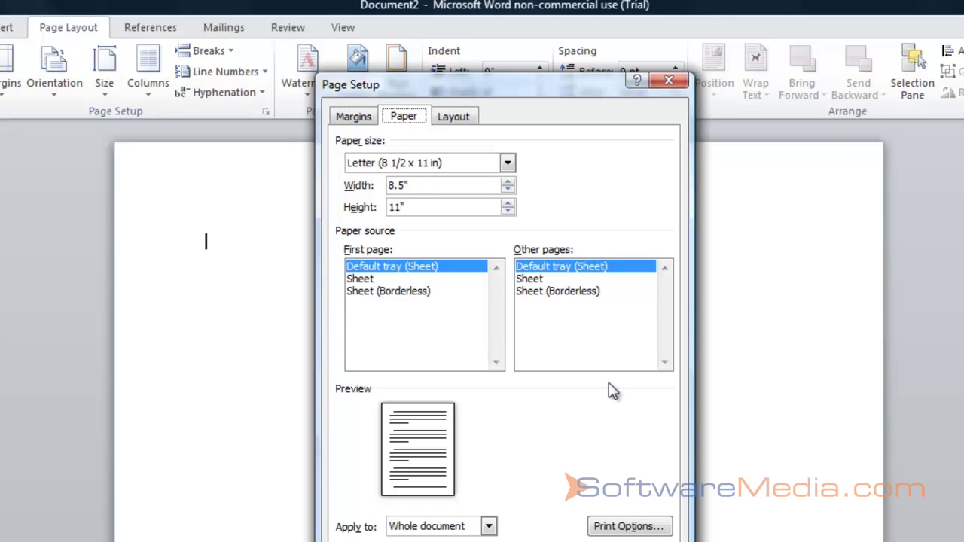
{"action": "left_click", "coordinate": [649, 540]}
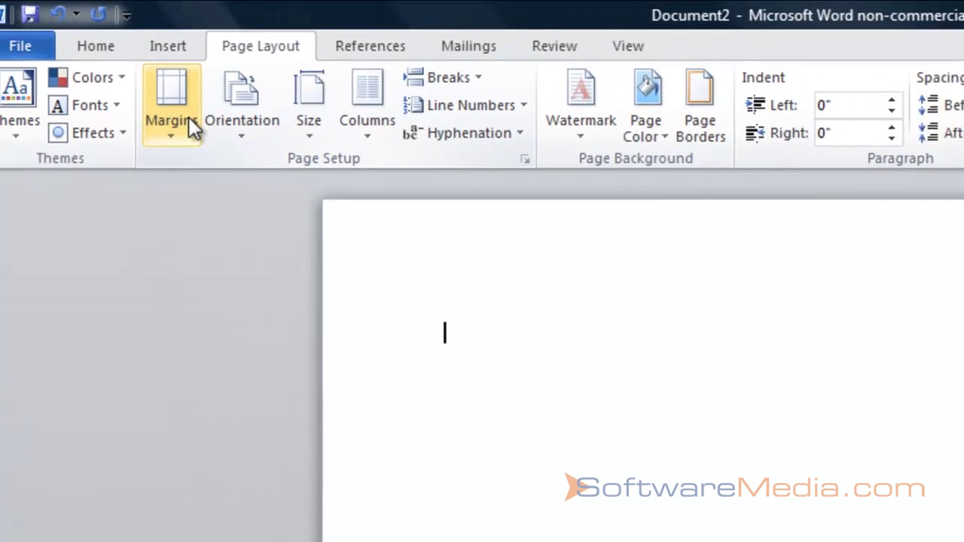
Check Custom Margins and dismiss it, leaving the 1-inch margins unchanged
{"action": "left_click", "coordinate": [179, 119]}
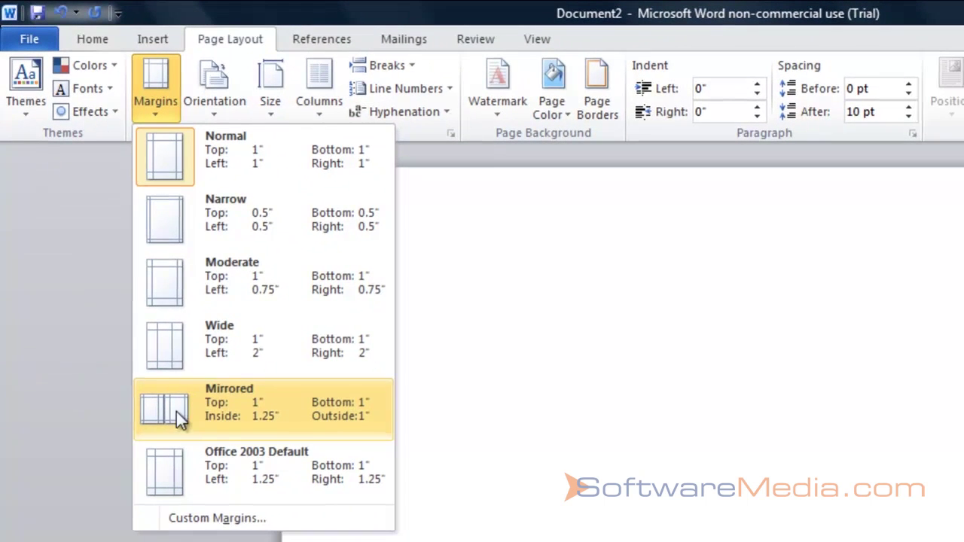
{"action": "left_click", "coordinate": [199, 520]}
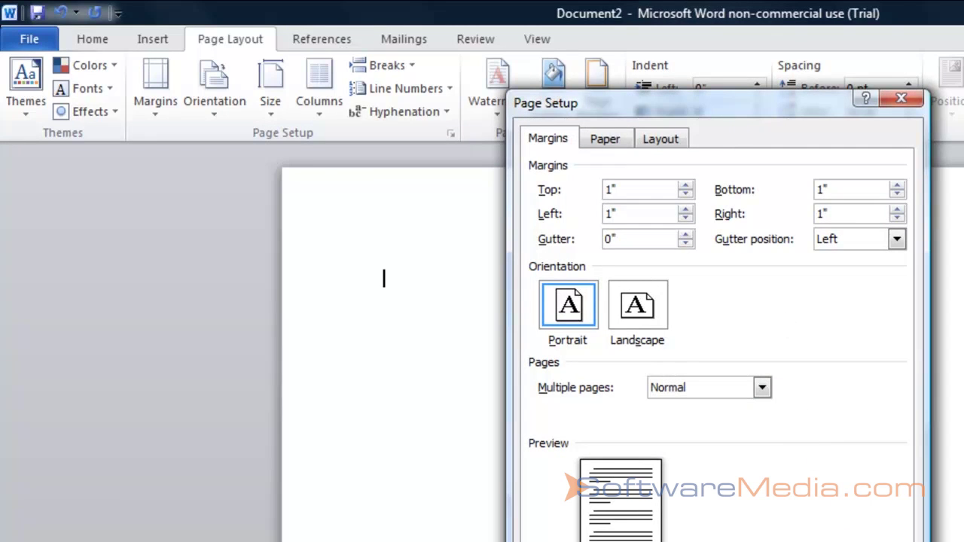
{"action": "key", "text": "Escape"}
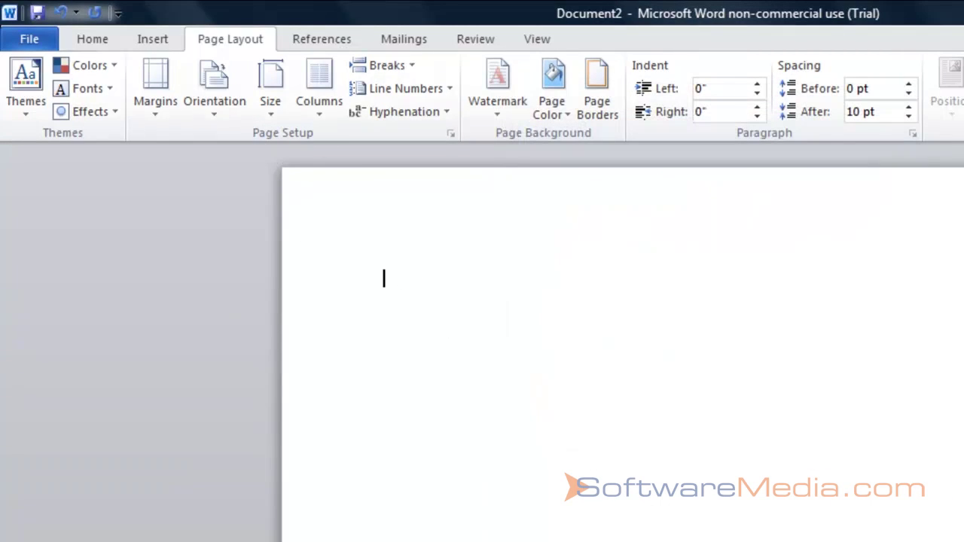
{"action": "left_click", "coordinate": [312, 83]}
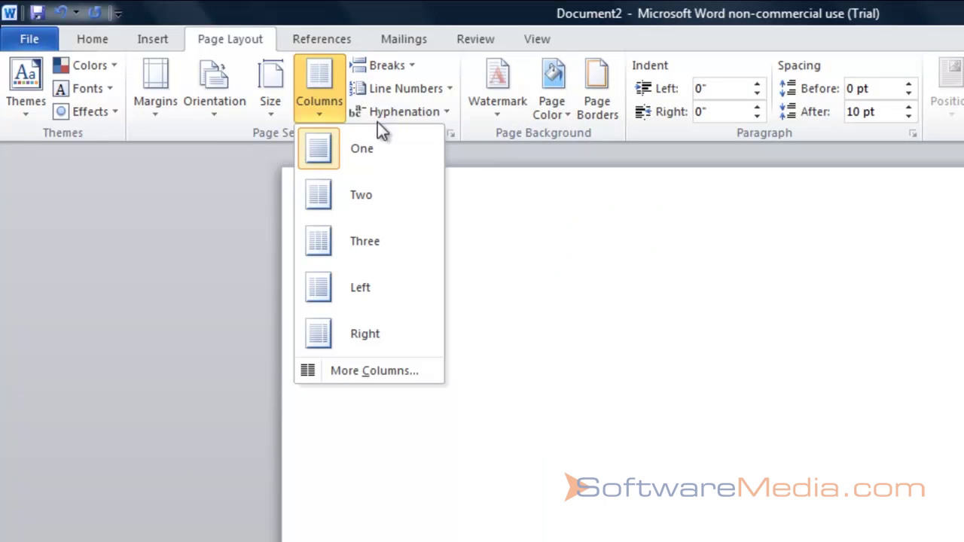
Lay the page out in two columns, test the column width with sample text, then delete it
{"action": "left_click", "coordinate": [377, 198]}
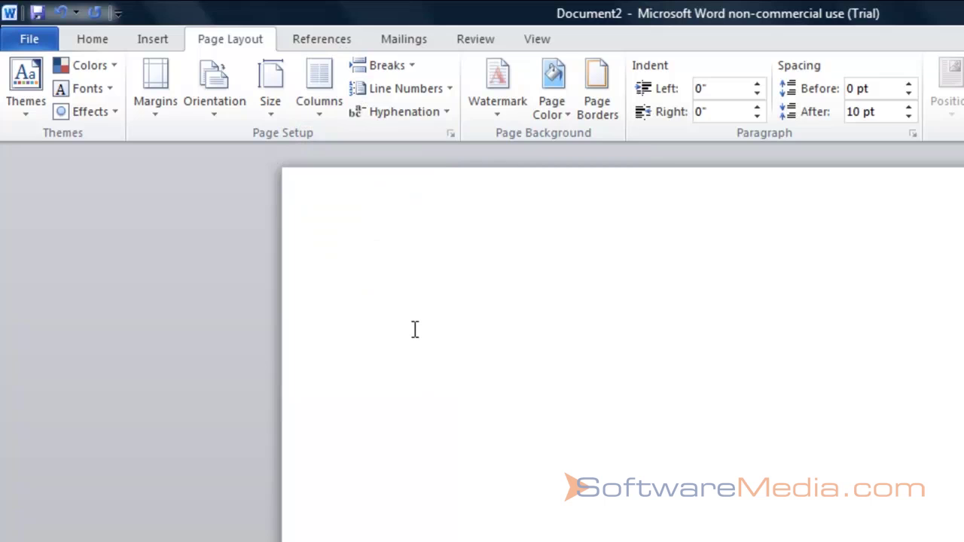
{"action": "type", "text": "hffffffffffffffffff"}
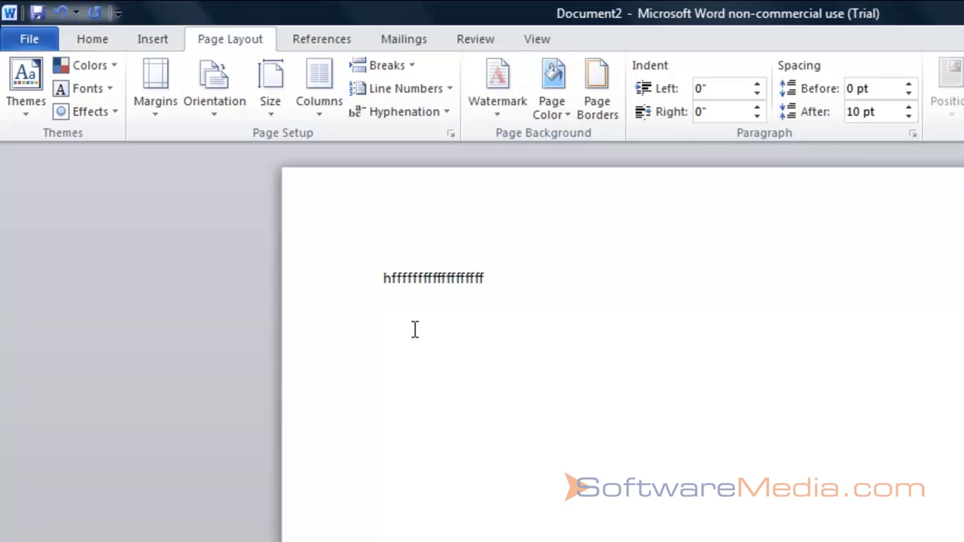
{"action": "type", "text": "ffffffffffffffffffffffffffffffffffffffffffffffffffff"}
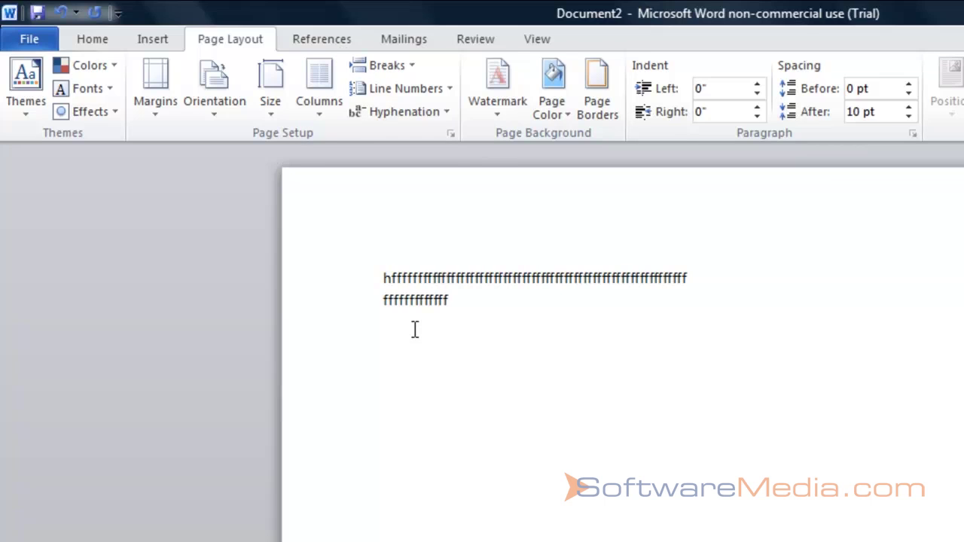
{"action": "type", "text": "khsfffffffffffffffffffffffffffffffffffffff"}
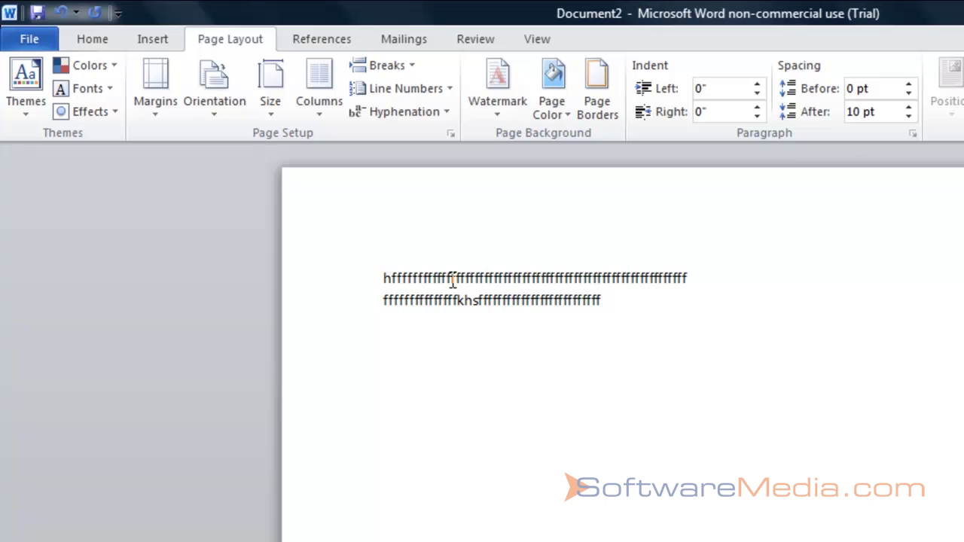
{"action": "key", "text": "ctrl+a"}
{"action": "key", "text": "Delete"}
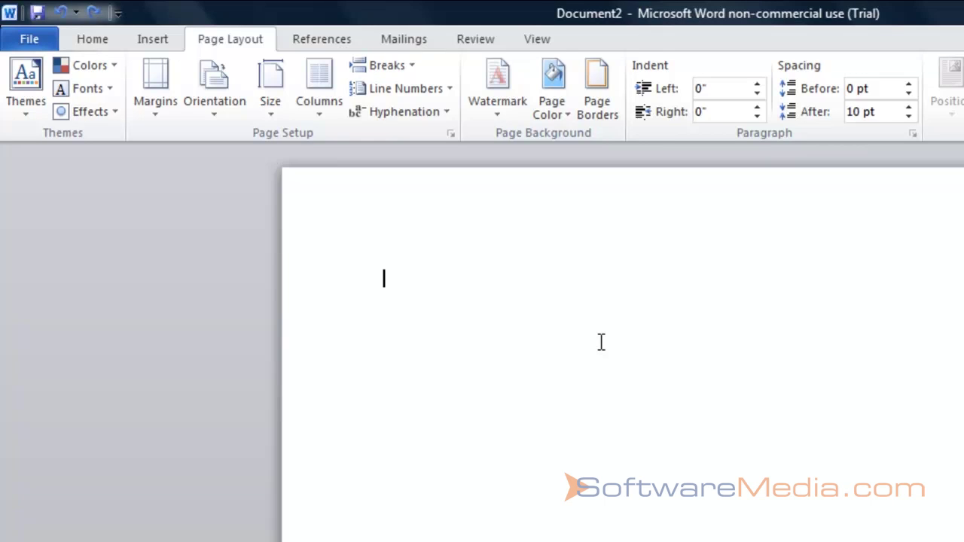
Apply the diagonal CONFIDENTIAL 1 watermark to the page
{"action": "left_click", "coordinate": [483, 87]}
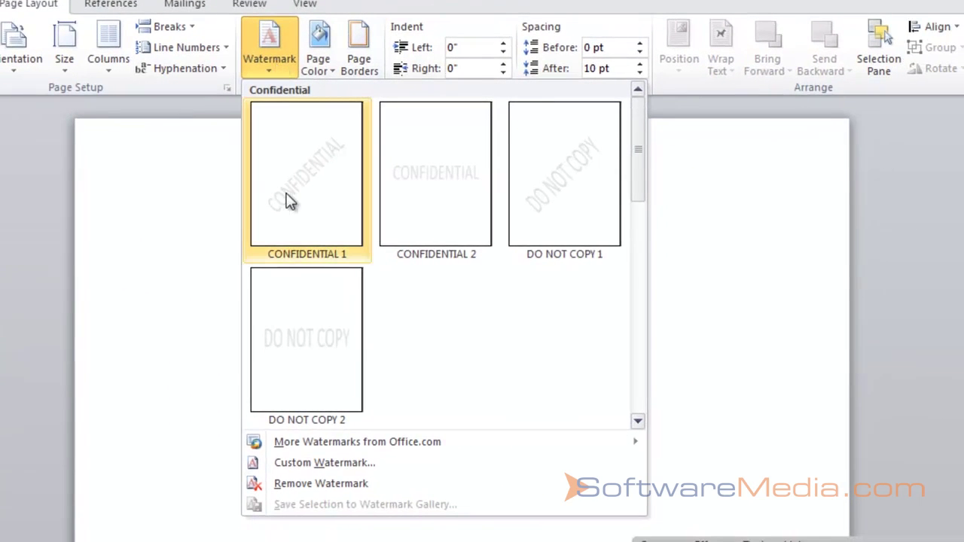
{"action": "left_click", "coordinate": [288, 201]}
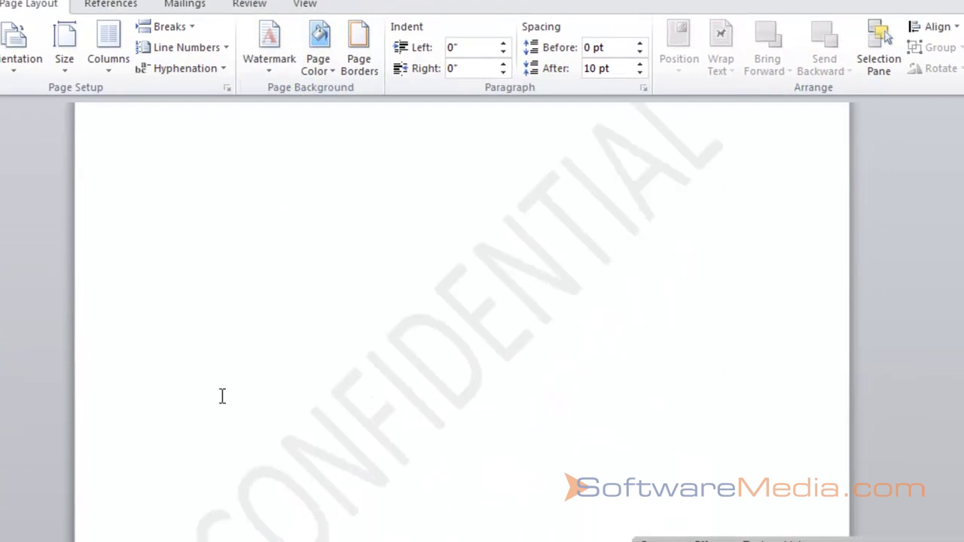
{"action": "scroll", "coordinate": [487, 342], "scroll_direction": "up", "scroll_amount": 5}
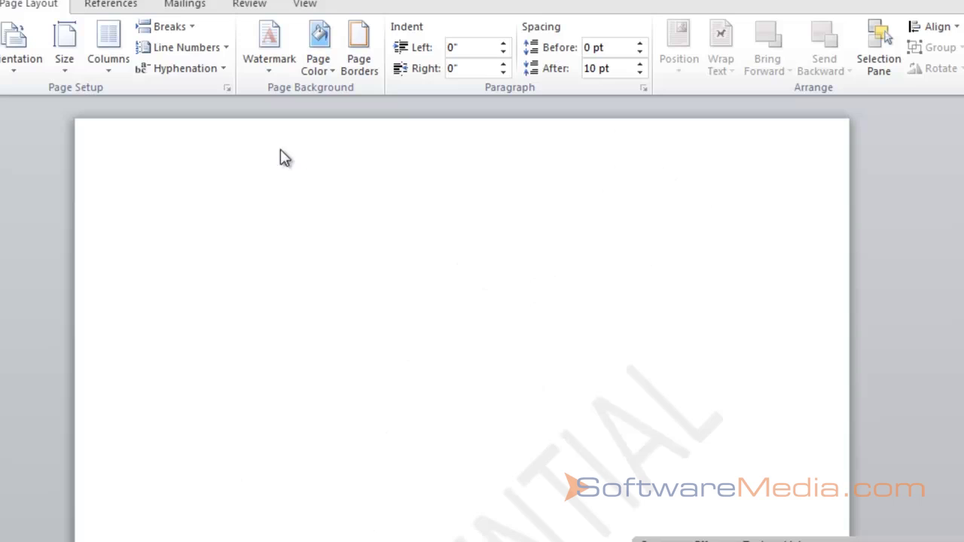
Review the Custom Watermark options, then confirm the CONFIDENTIAL text watermark
{"action": "left_click", "coordinate": [265, 68]}
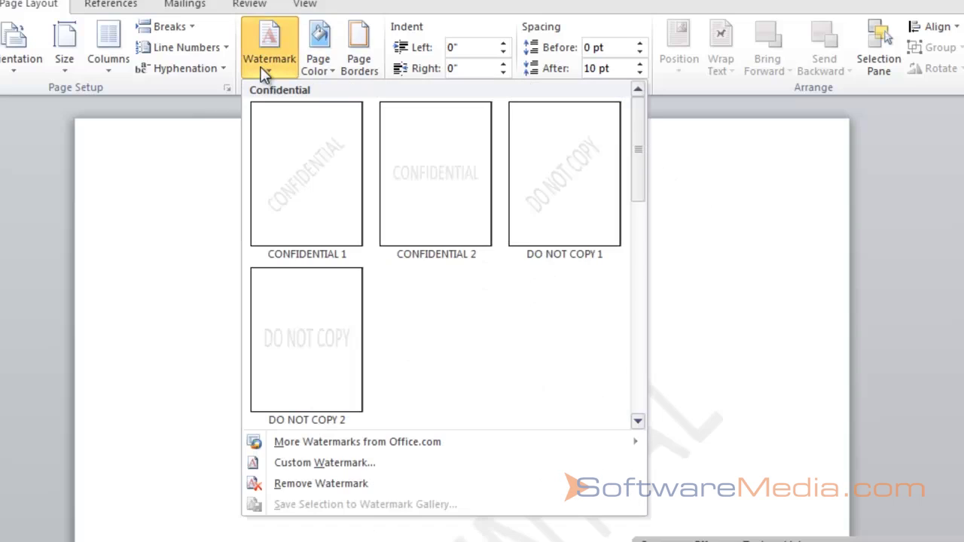
{"action": "left_click", "coordinate": [372, 464]}
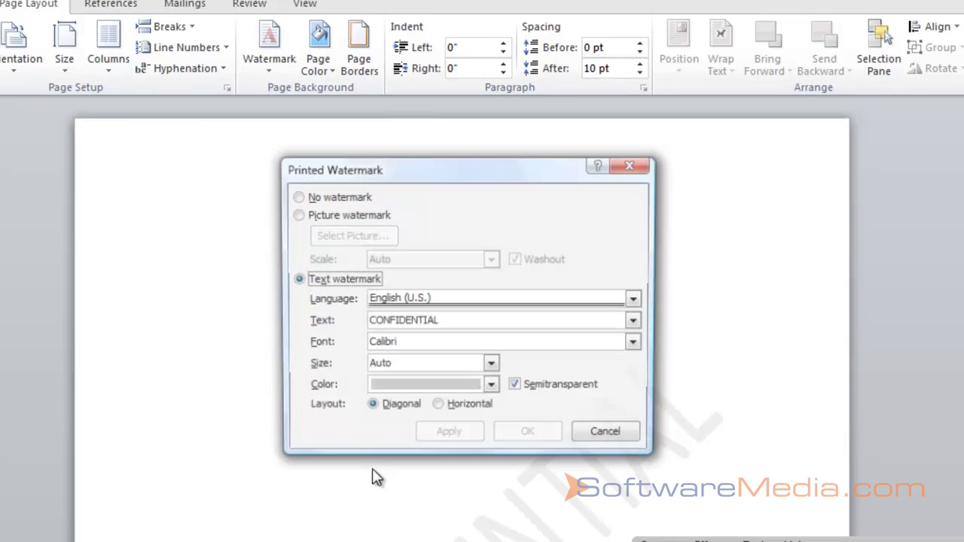
{"action": "left_click", "coordinate": [335, 198]}
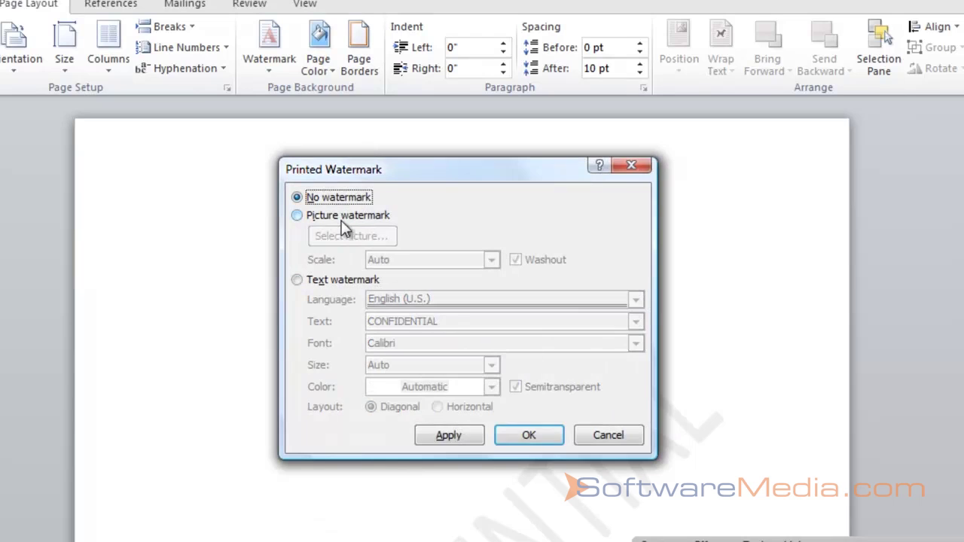
{"action": "left_click", "coordinate": [342, 215]}
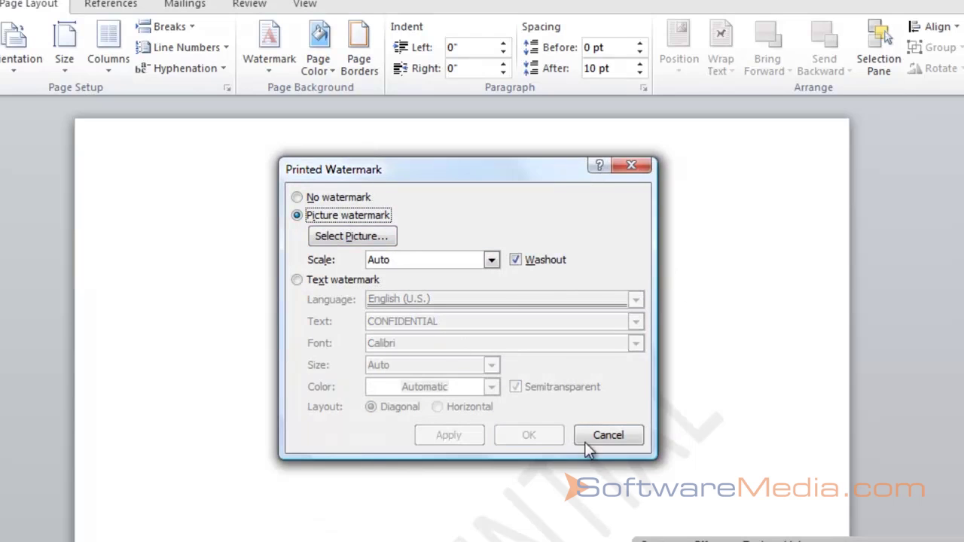
{"action": "left_click", "coordinate": [491, 260]}
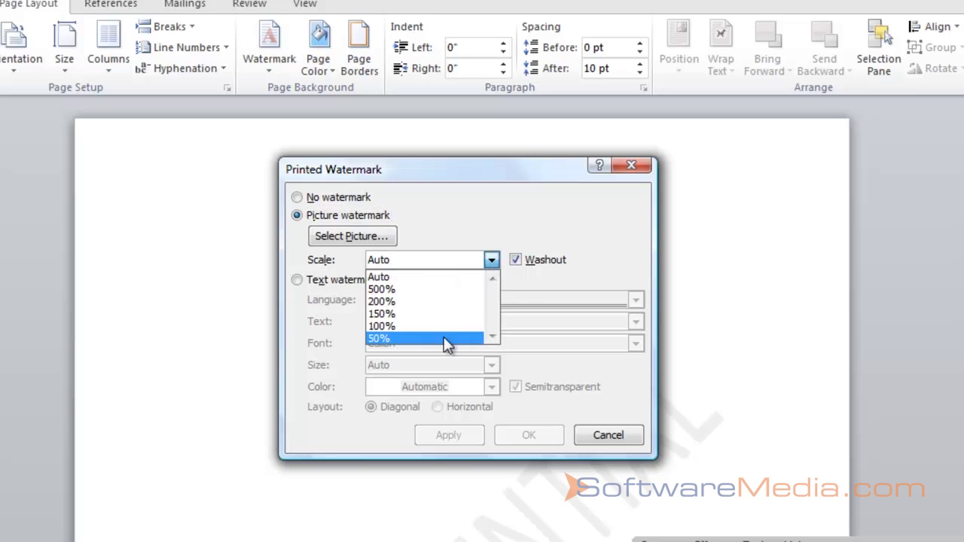
{"action": "left_click", "coordinate": [597, 244]}
{"action": "left_click", "coordinate": [536, 264]}
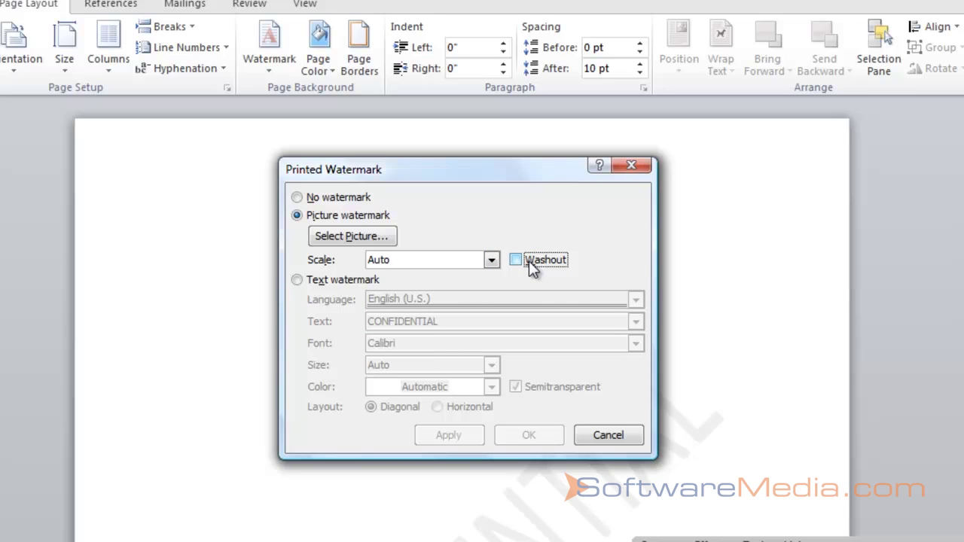
{"action": "left_click", "coordinate": [343, 280]}
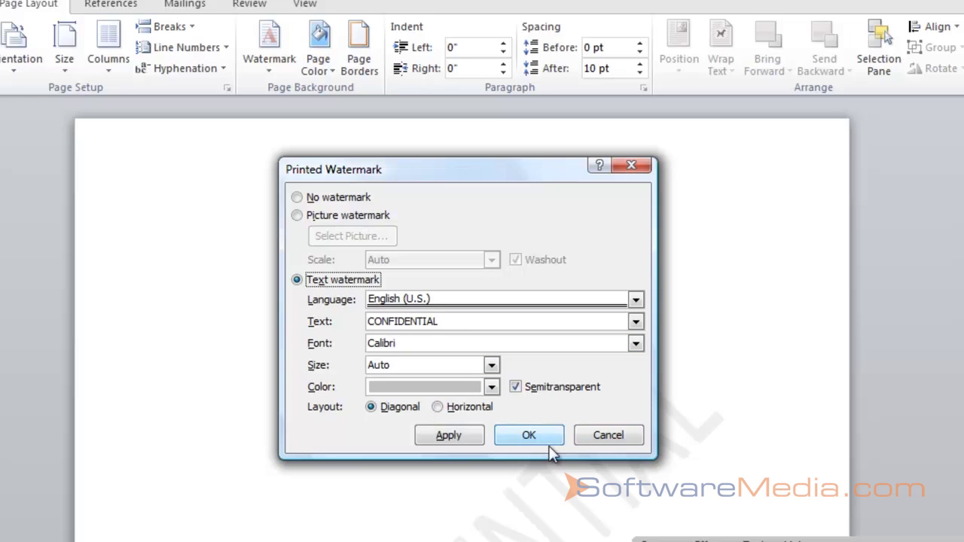
{"action": "left_click", "coordinate": [609, 436]}
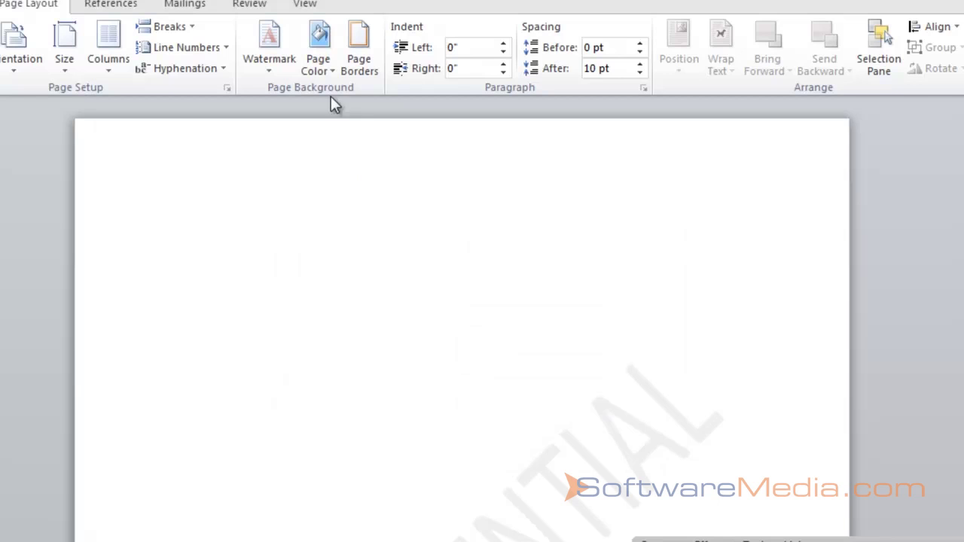
{"action": "left_click", "coordinate": [320, 64]}
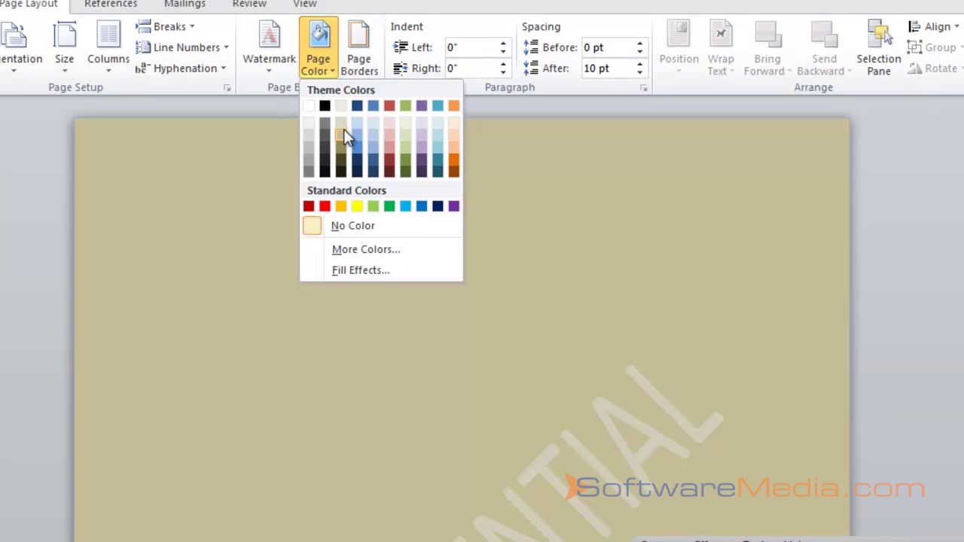
Give the page a tan manila background colour
{"action": "left_click", "coordinate": [344, 129]}
{"action": "scroll", "coordinate": [434, 156], "scroll_direction": "down", "scroll_amount": 3}
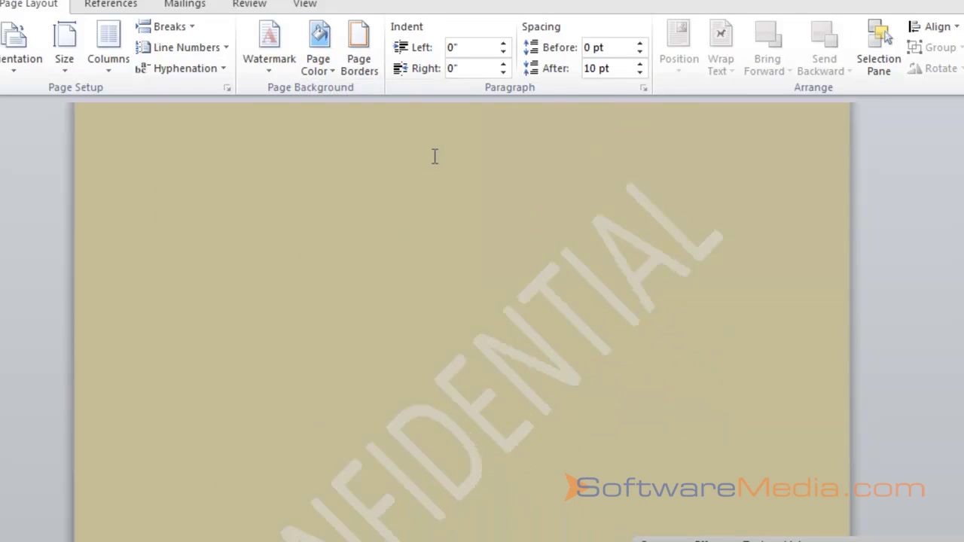
{"action": "scroll", "coordinate": [452, 188], "scroll_direction": "down", "scroll_amount": 4}
{"action": "scroll", "coordinate": [487, 238], "scroll_direction": "up", "scroll_amount": 6}
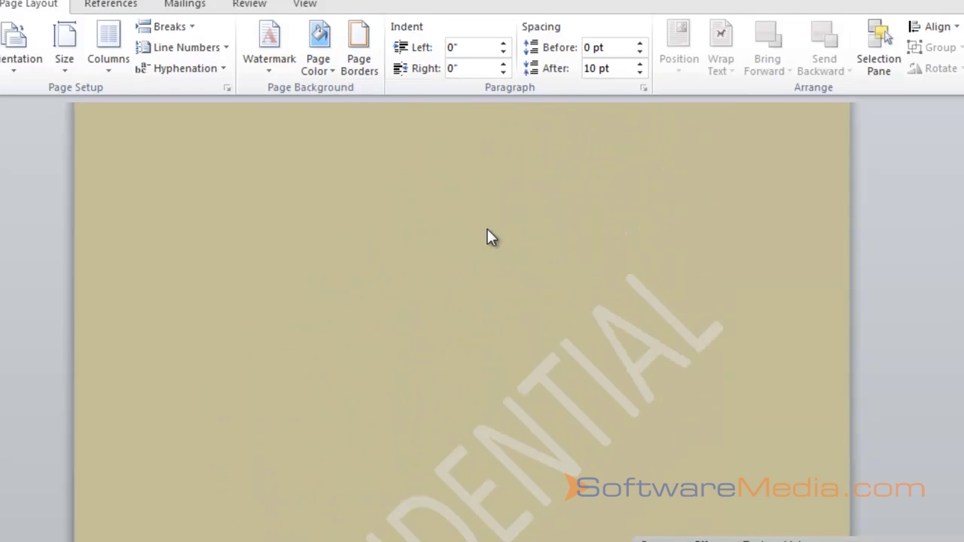
{"action": "scroll", "coordinate": [487, 238], "scroll_direction": "up", "scroll_amount": 2}
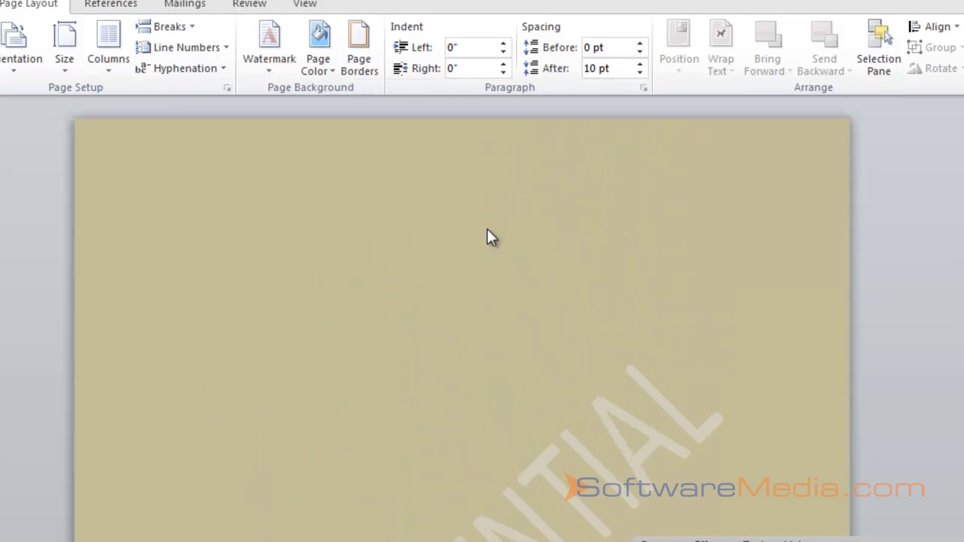
Add a plain Box page border around the whole page
{"action": "left_click", "coordinate": [360, 45]}
{"action": "left_click", "coordinate": [263, 253]}
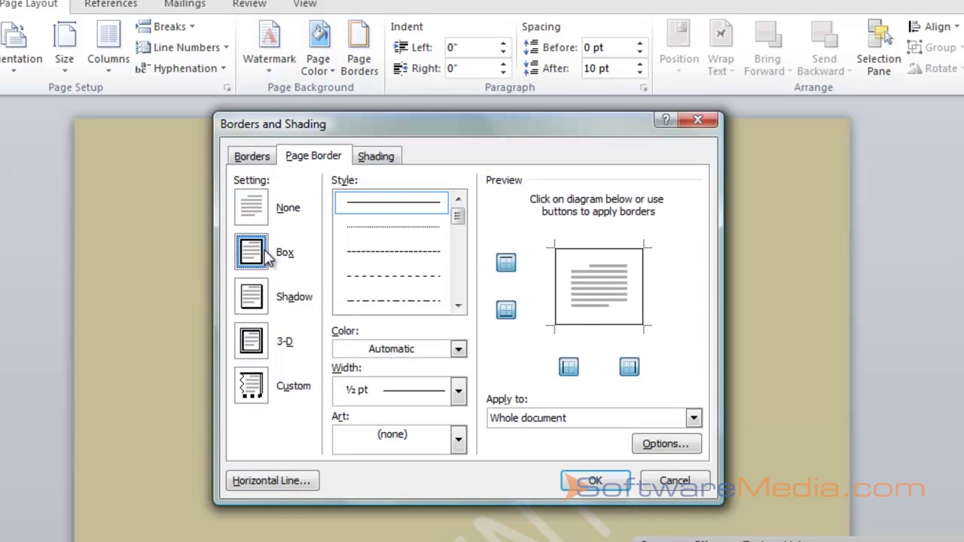
{"action": "left_click", "coordinate": [595, 480]}
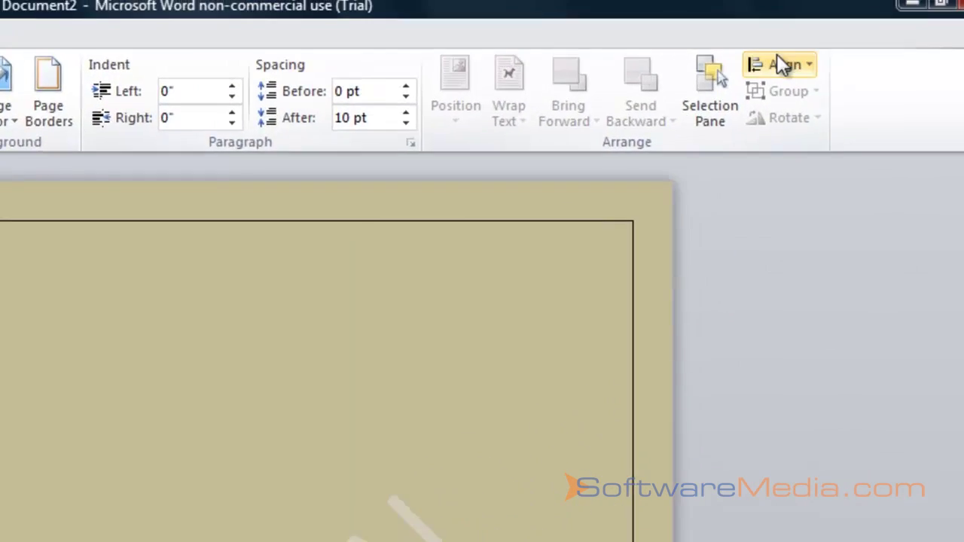
{"action": "left_click", "coordinate": [934, 26]}
{"action": "left_click", "coordinate": [757, 398]}
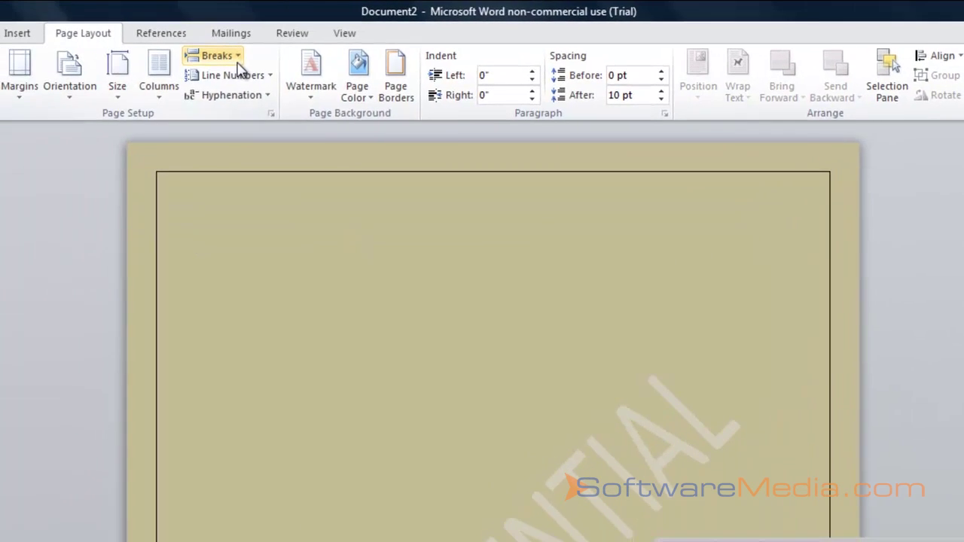
{"action": "left_click", "coordinate": [226, 57]}
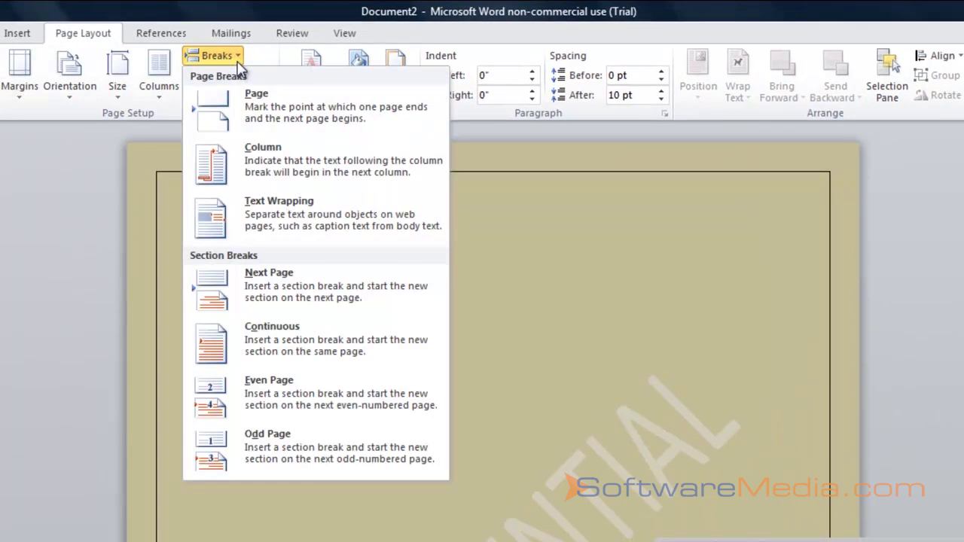
{"action": "left_click", "coordinate": [74, 168]}
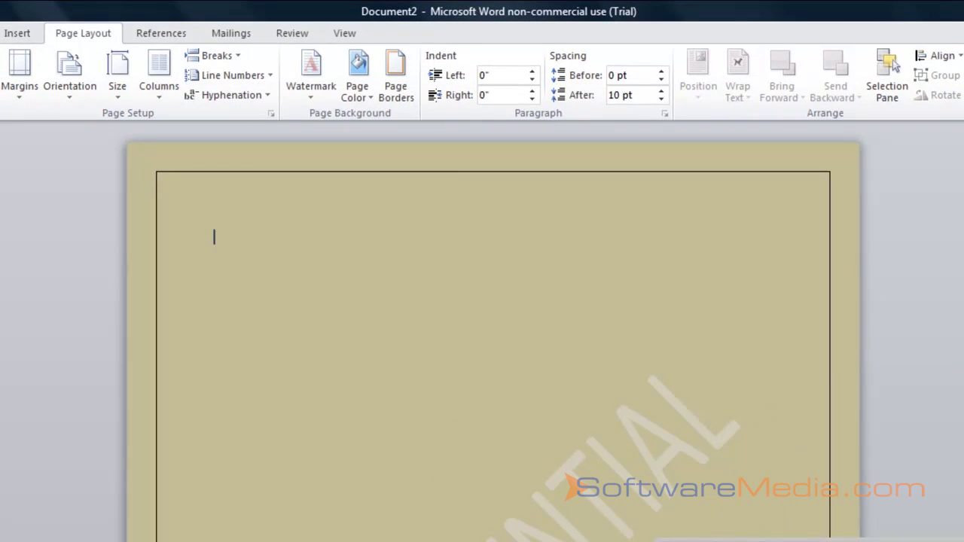